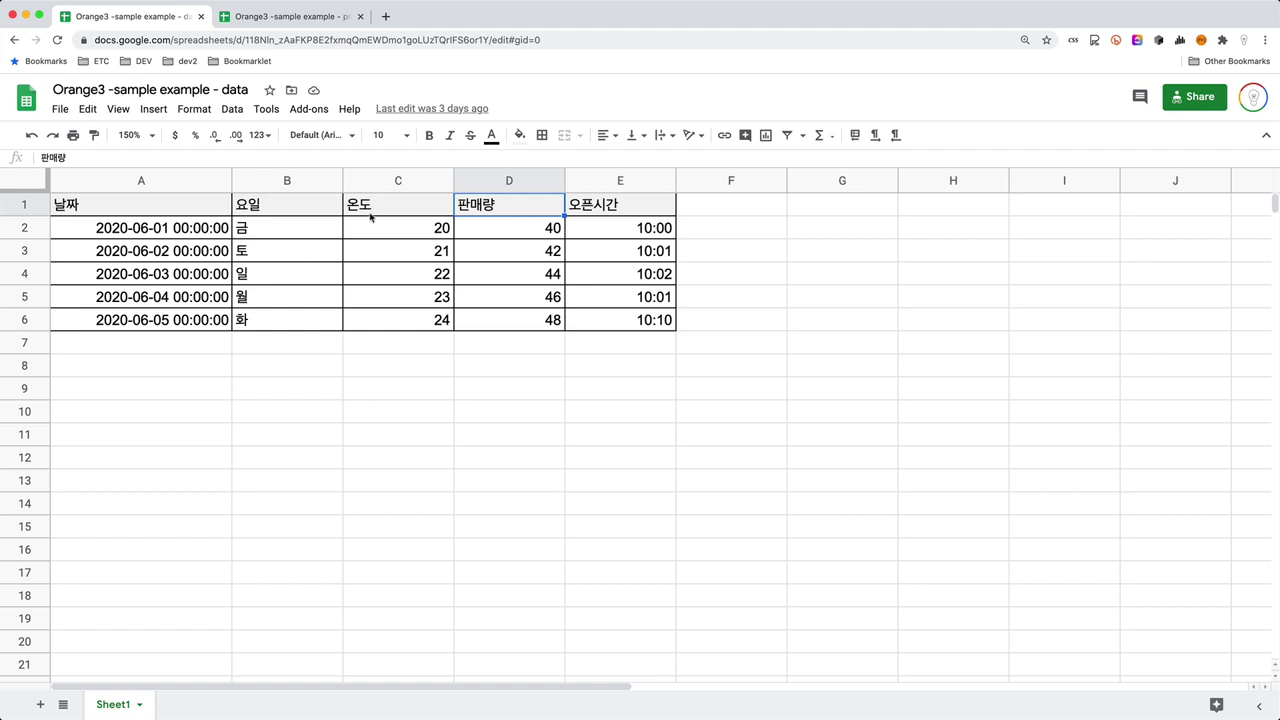
Examine the 온도 and 판매량 columns in the data spreadsheet and the 온도 values in the prediction spreadsheet.
left_click(383, 208)
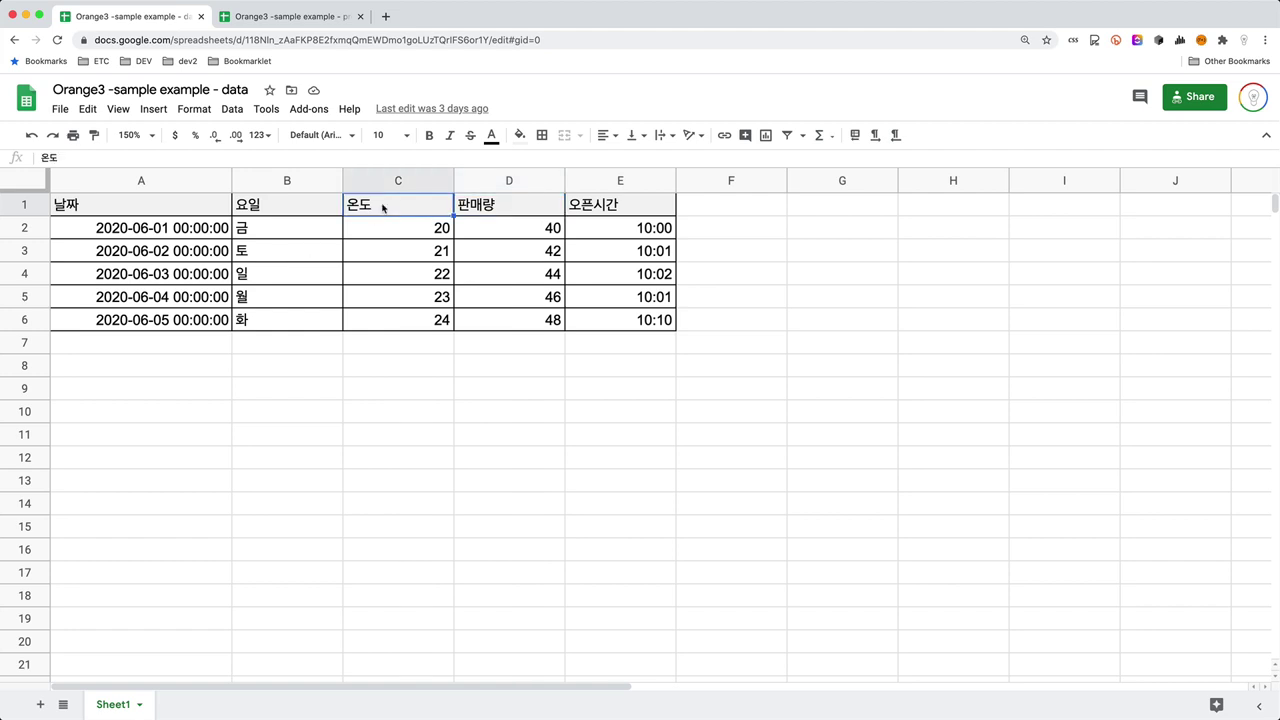
left_click(541, 213)
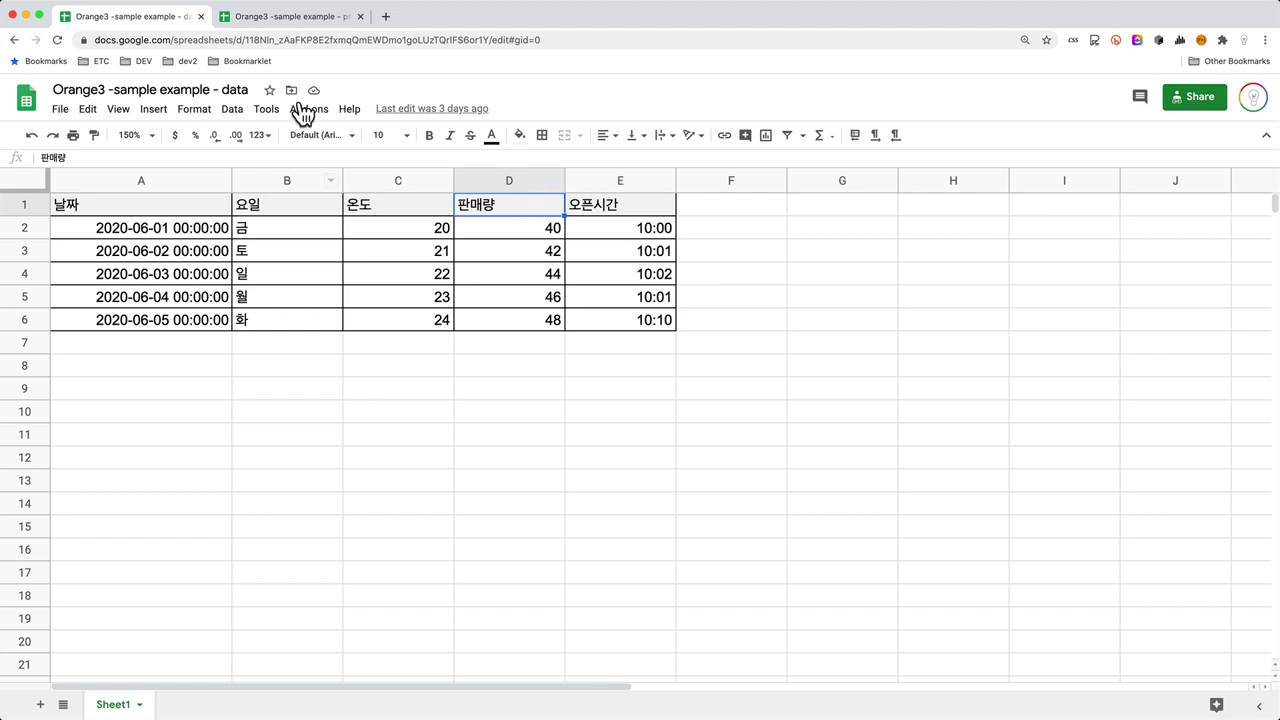
left_click(268, 16)
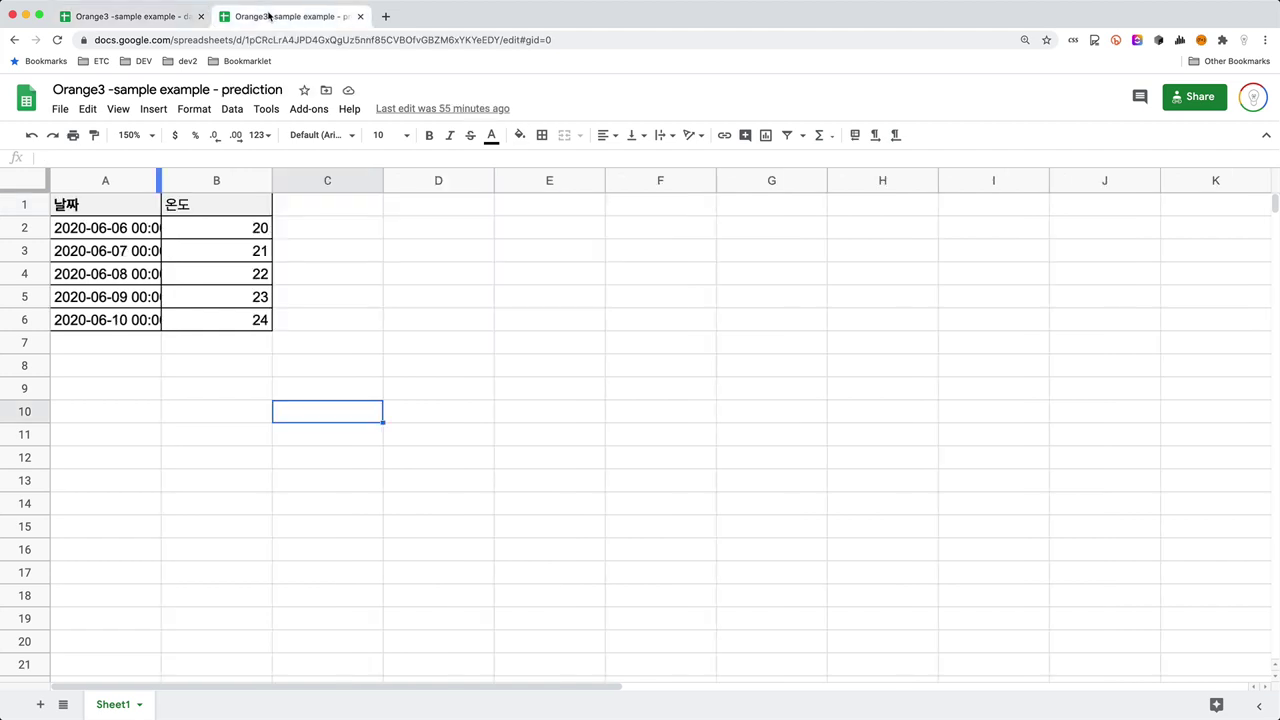
left_click(204, 239)
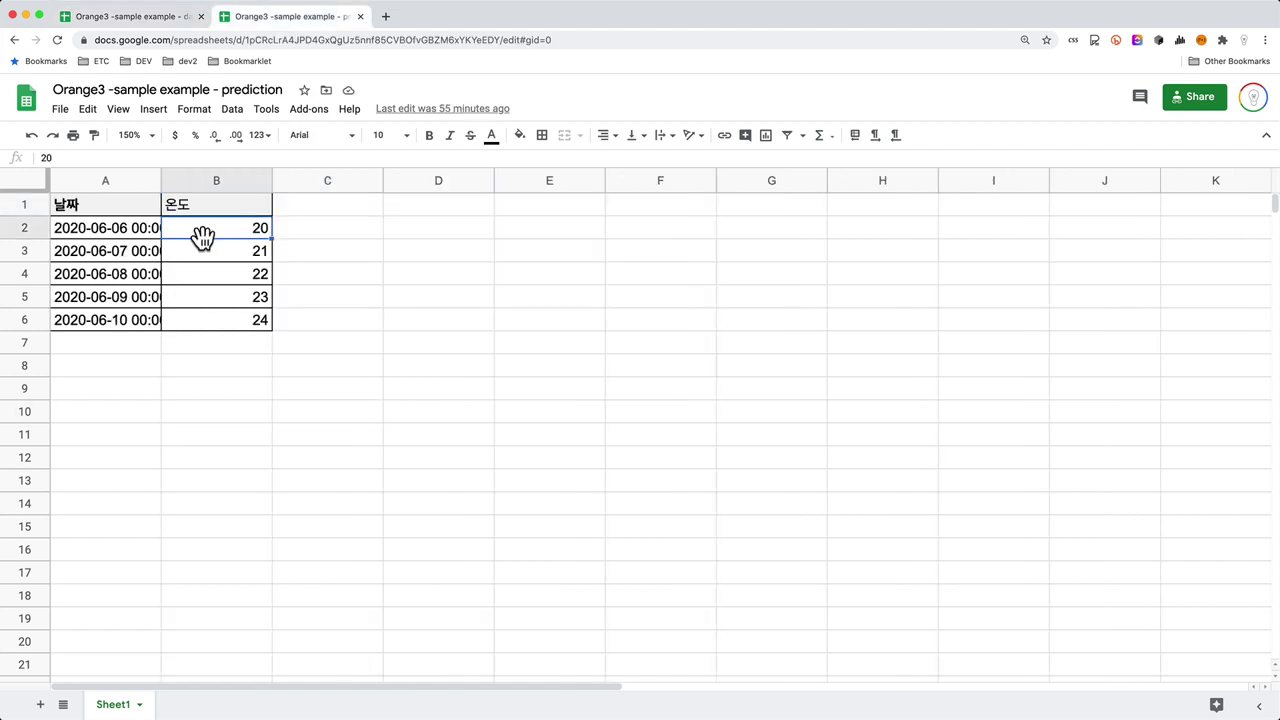
left_click(221, 257)
left_click(221, 277)
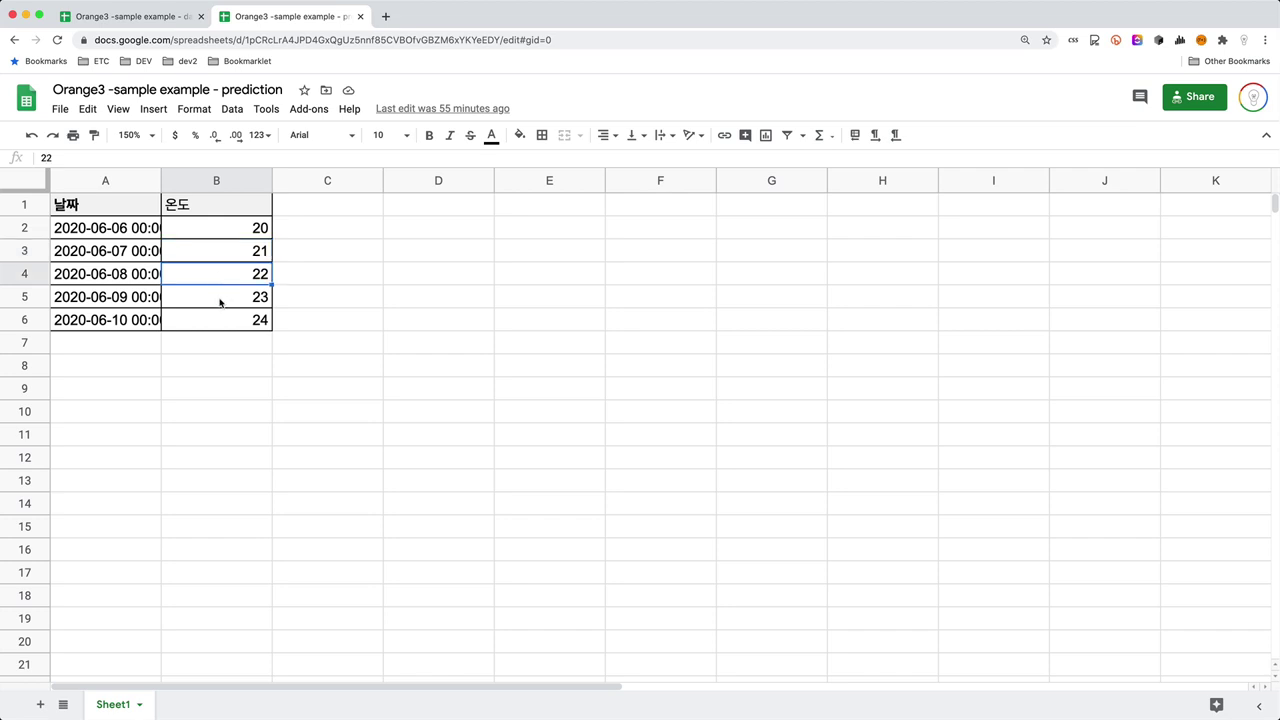
left_click(221, 300)
left_click(214, 320)
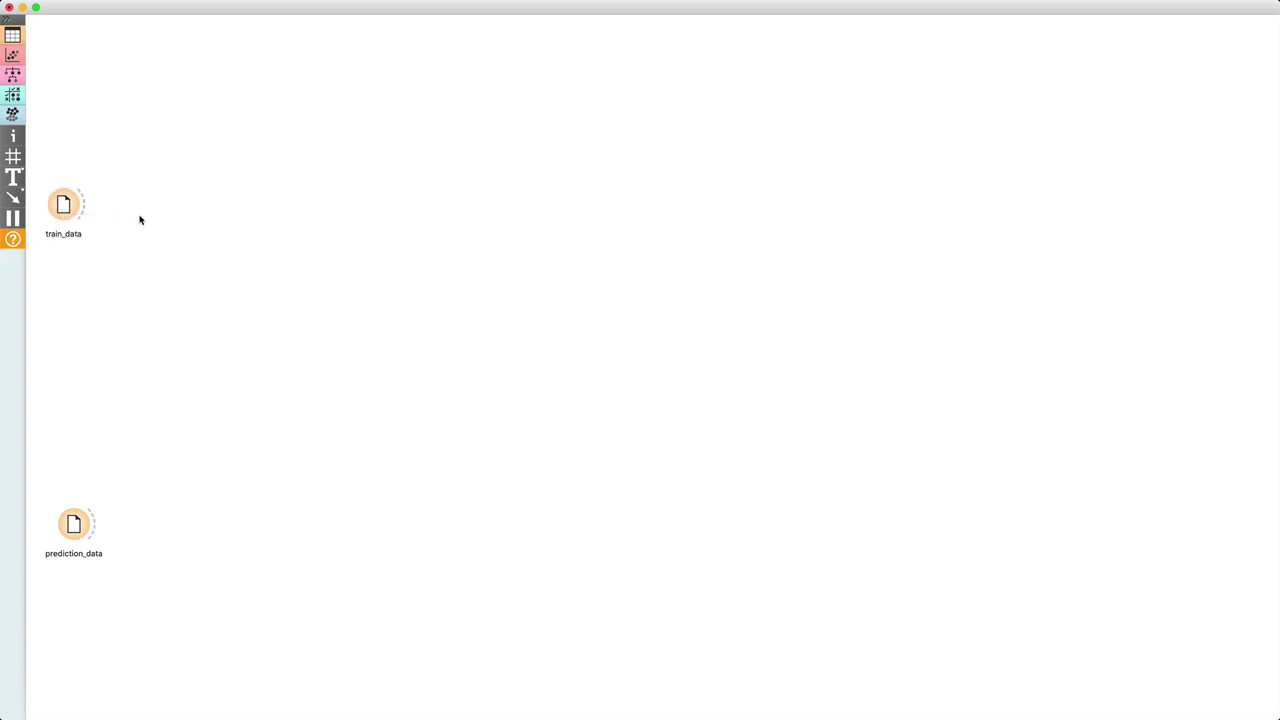
Switch to the Orange workflow, connect a Data Table to train_data and open it with its options pane collapsed.
right_click(66, 203)
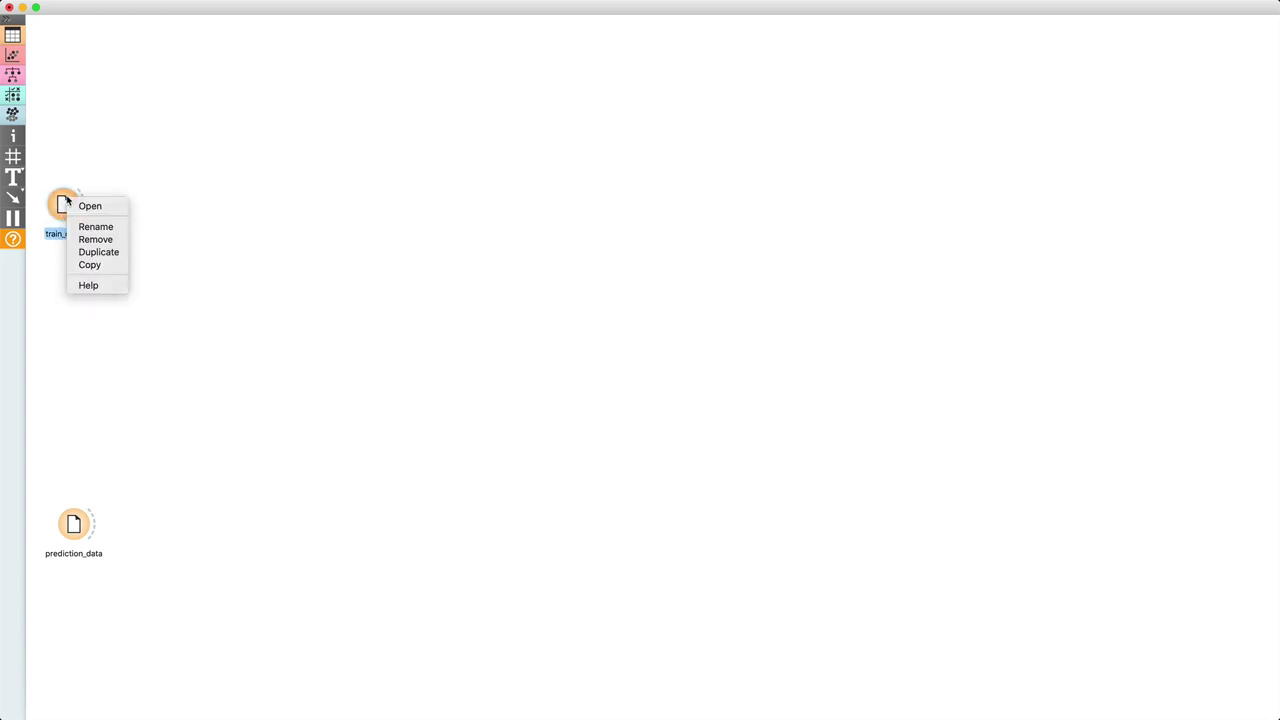
left_click(140, 500)
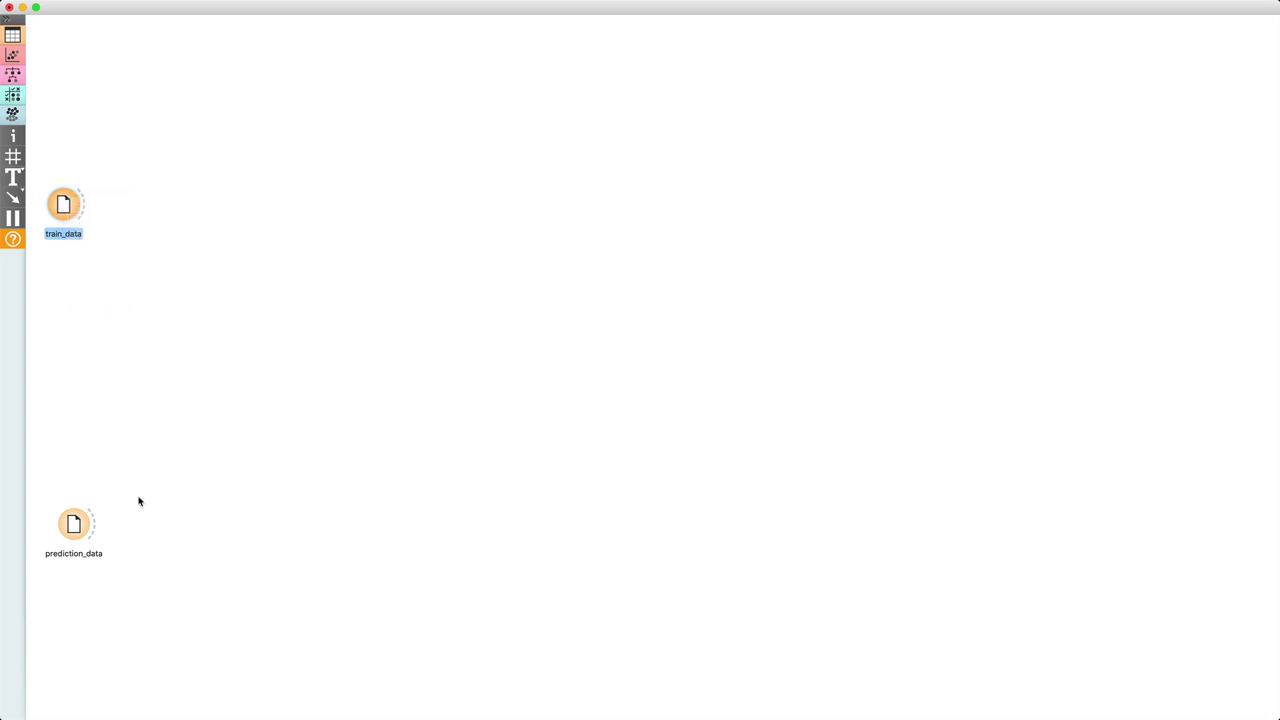
left_click(83, 200)
left_click_drag(83, 200, 128, 172)
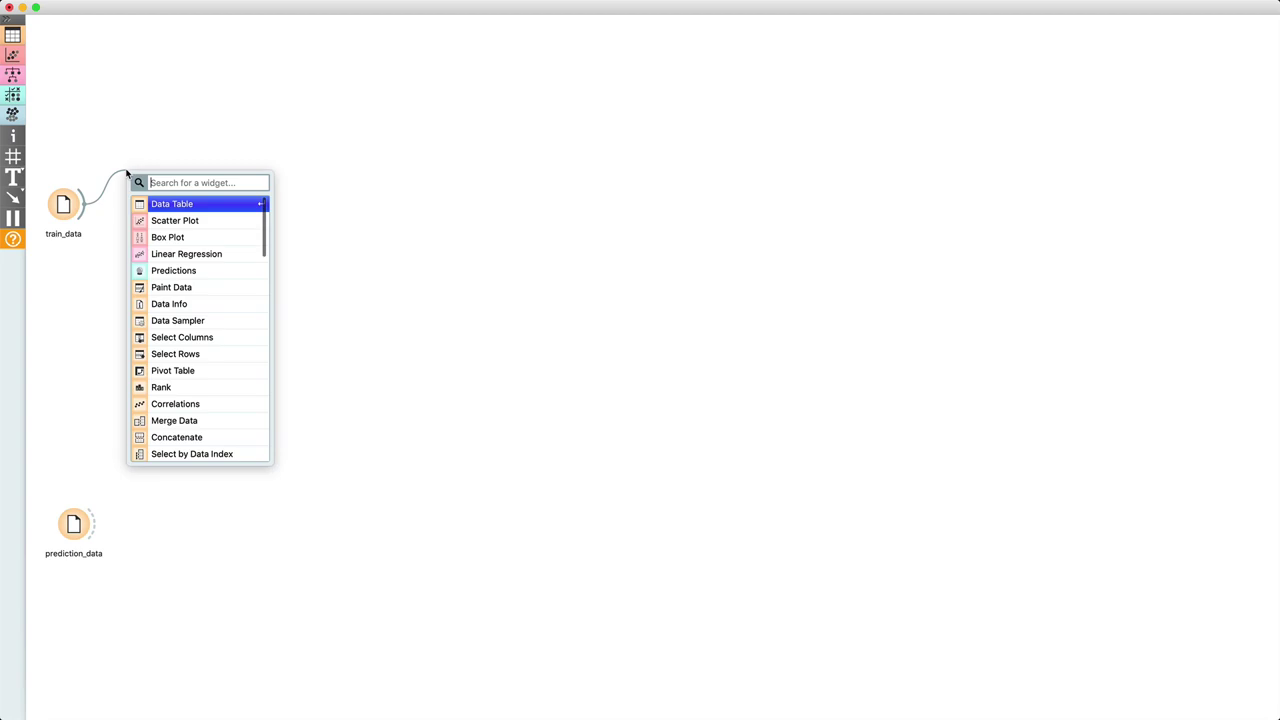
left_click(173, 204)
double_click(150, 167)
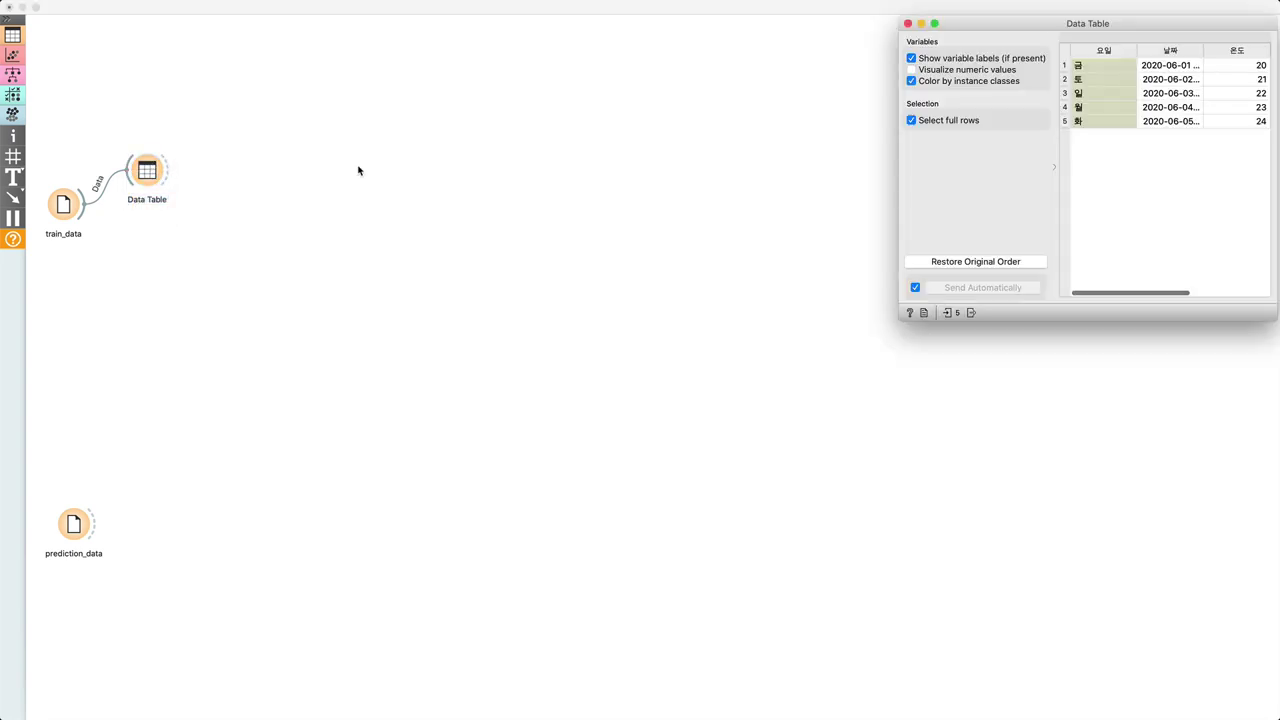
left_click(1052, 170)
left_click_drag(1052, 171, 900, 172)
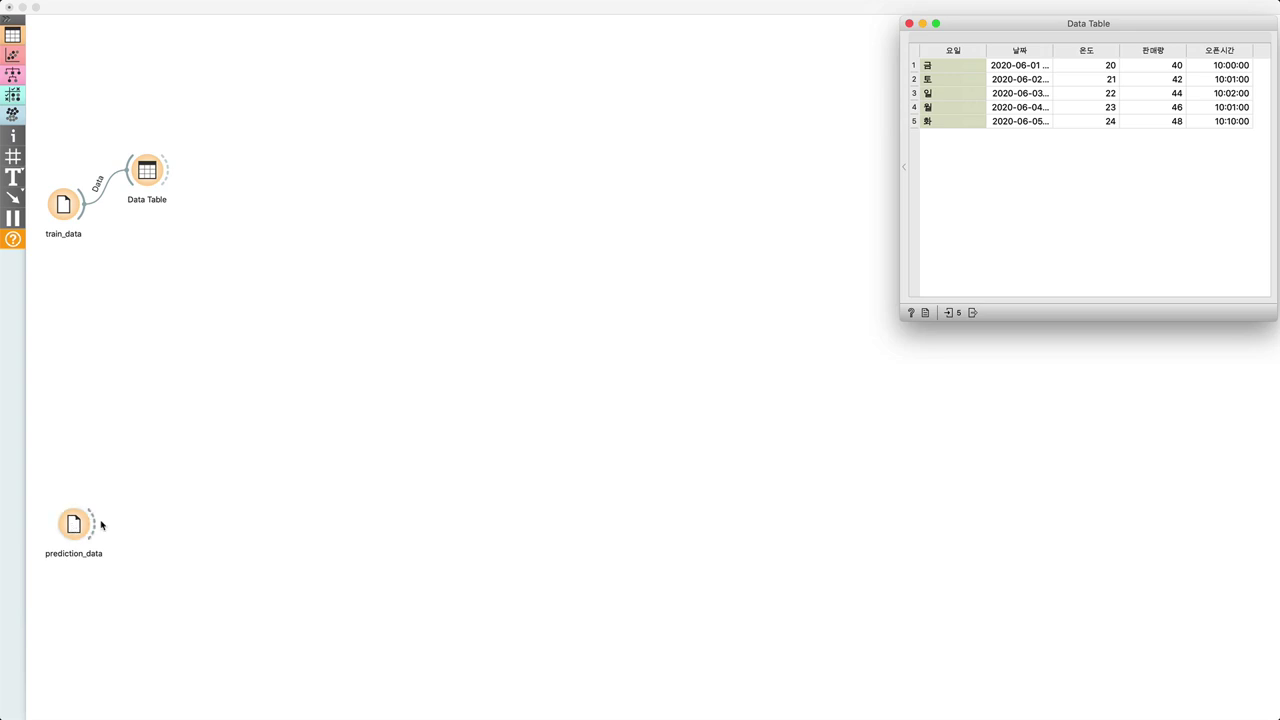
Connect a Data Table to prediction_data, open it and place its window below the training table.
left_click_drag(93, 525, 155, 500)
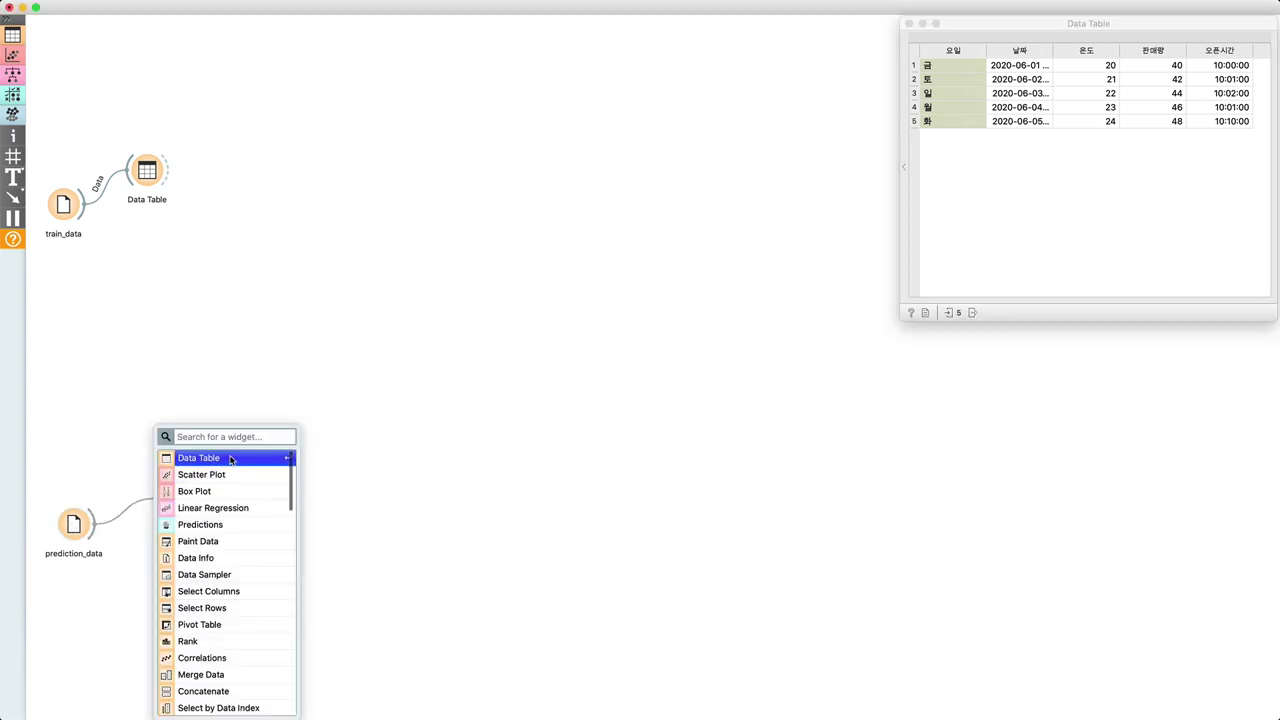
left_click(233, 458)
double_click(176, 502)
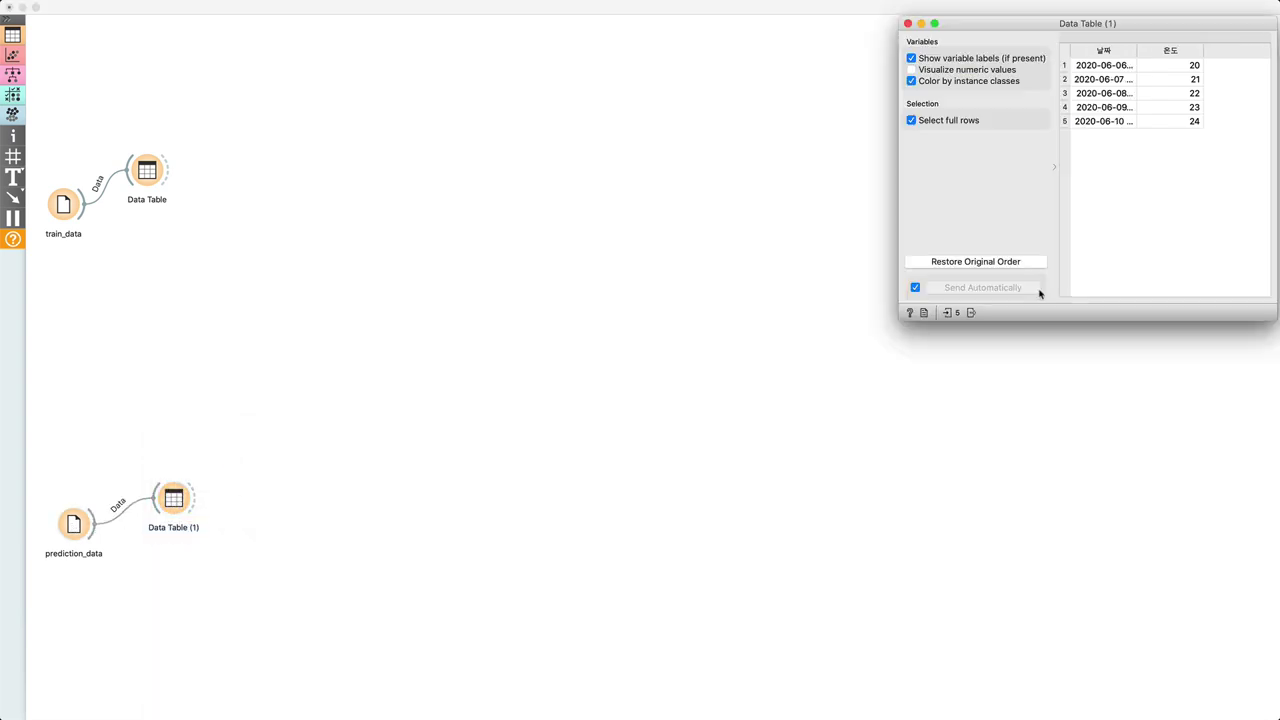
left_click_drag(1180, 34, 1162, 398)
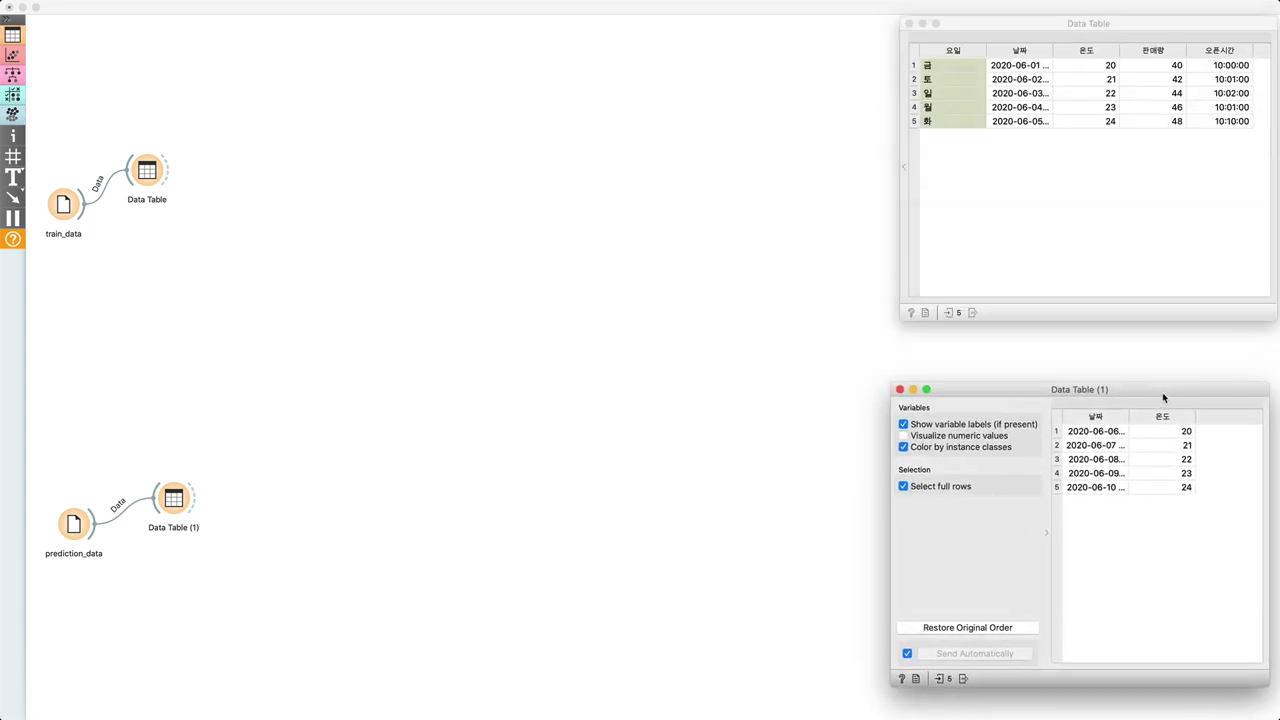
left_click(573, 302)
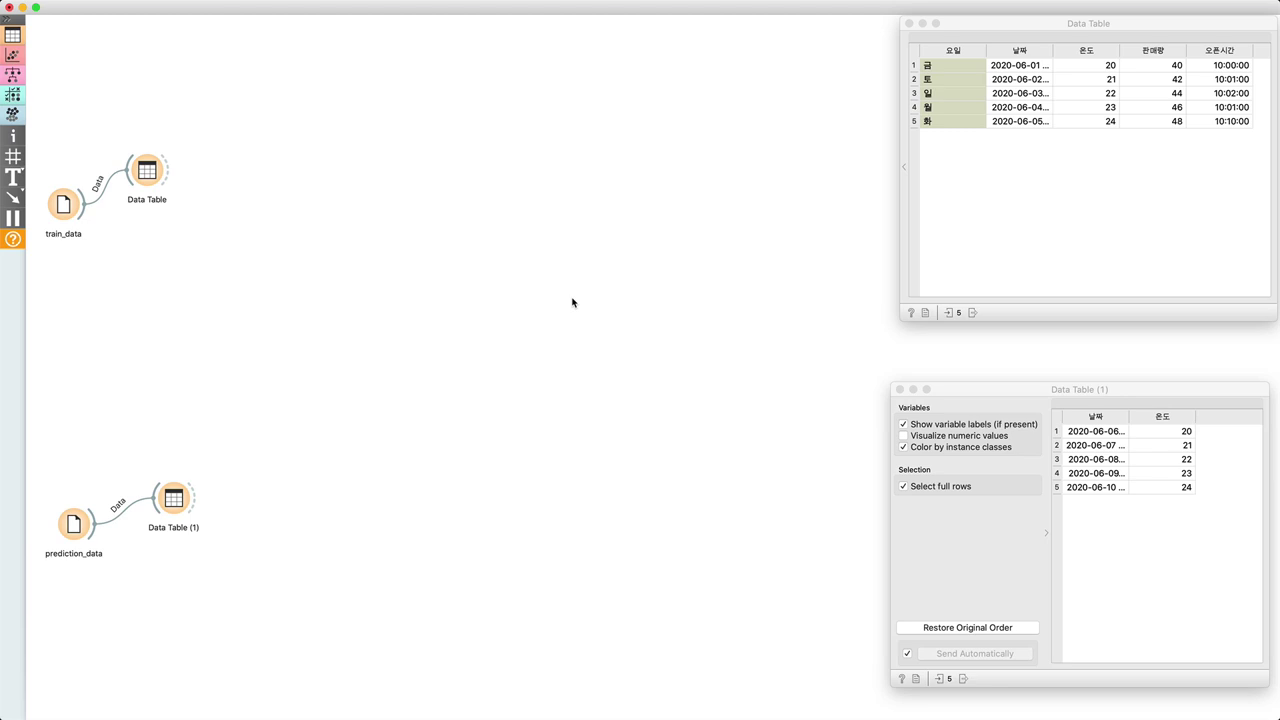
Open the train_data file settings and shift the window clear of the training table.
double_click(68, 205)
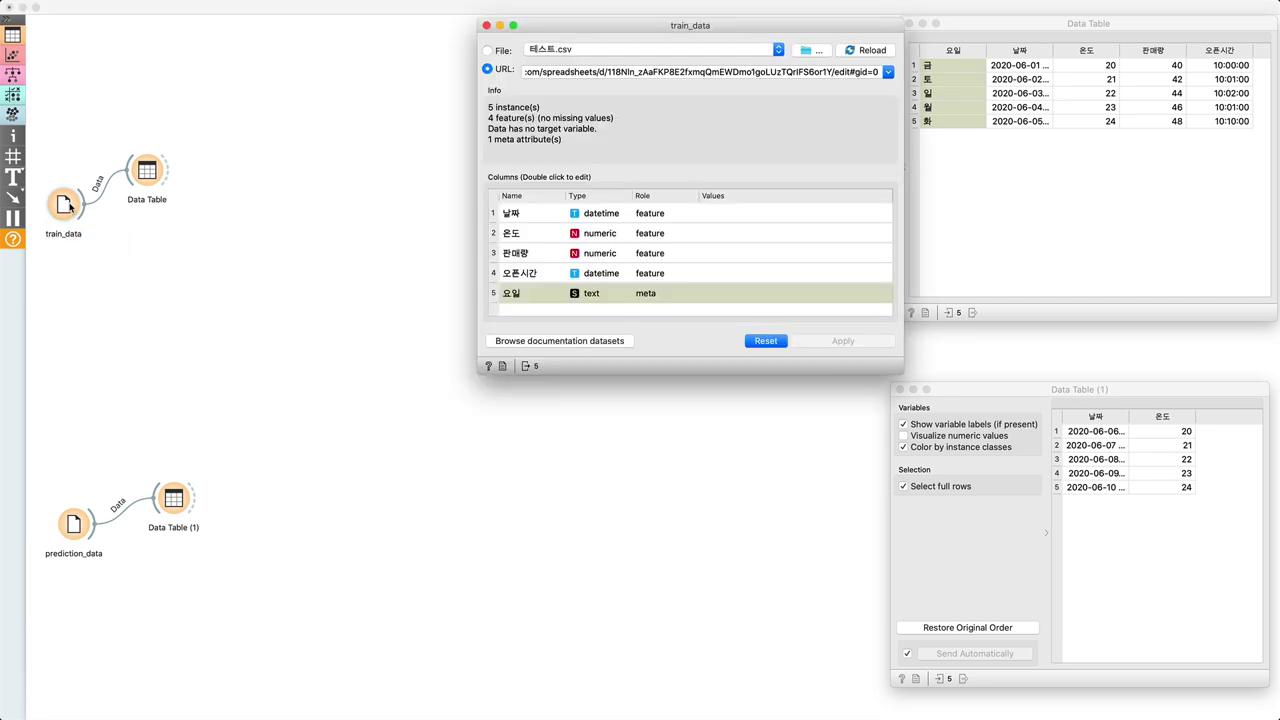
left_click_drag(627, 31, 615, 26)
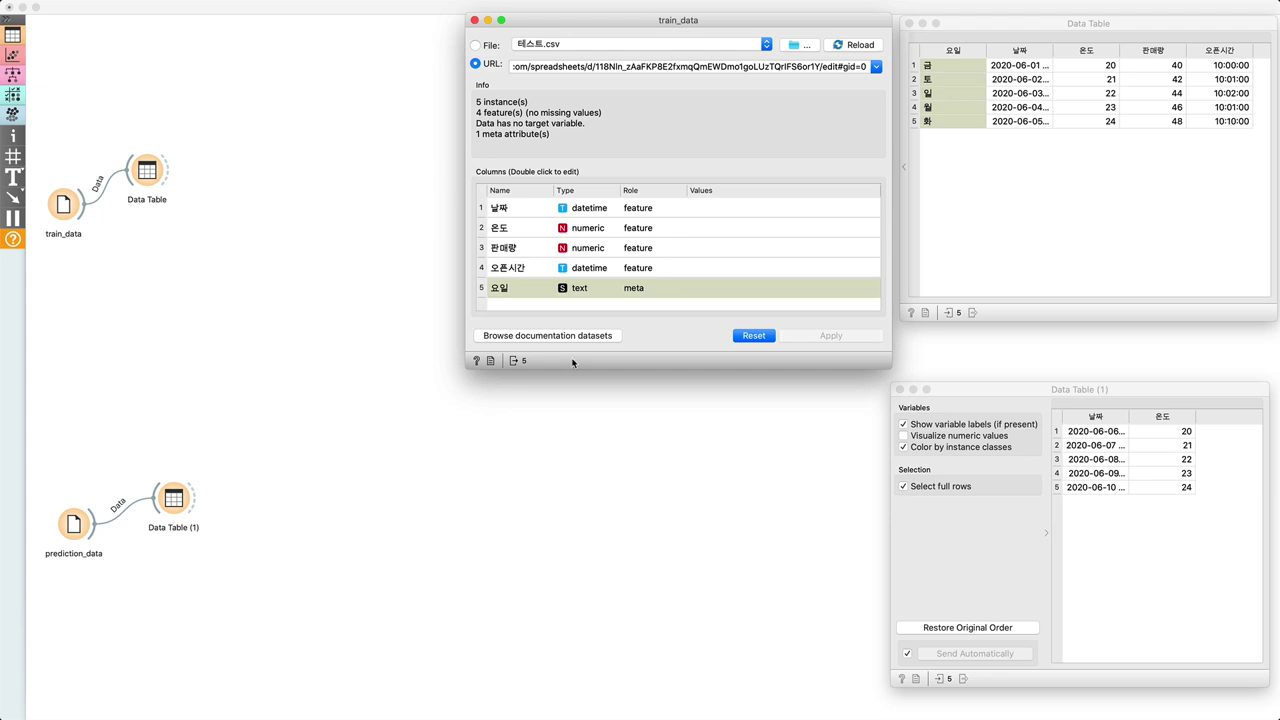
Try setting the 날짜 column's role to skip and check the role options for 요일 in train_data.
double_click(666, 209)
left_click(667, 210)
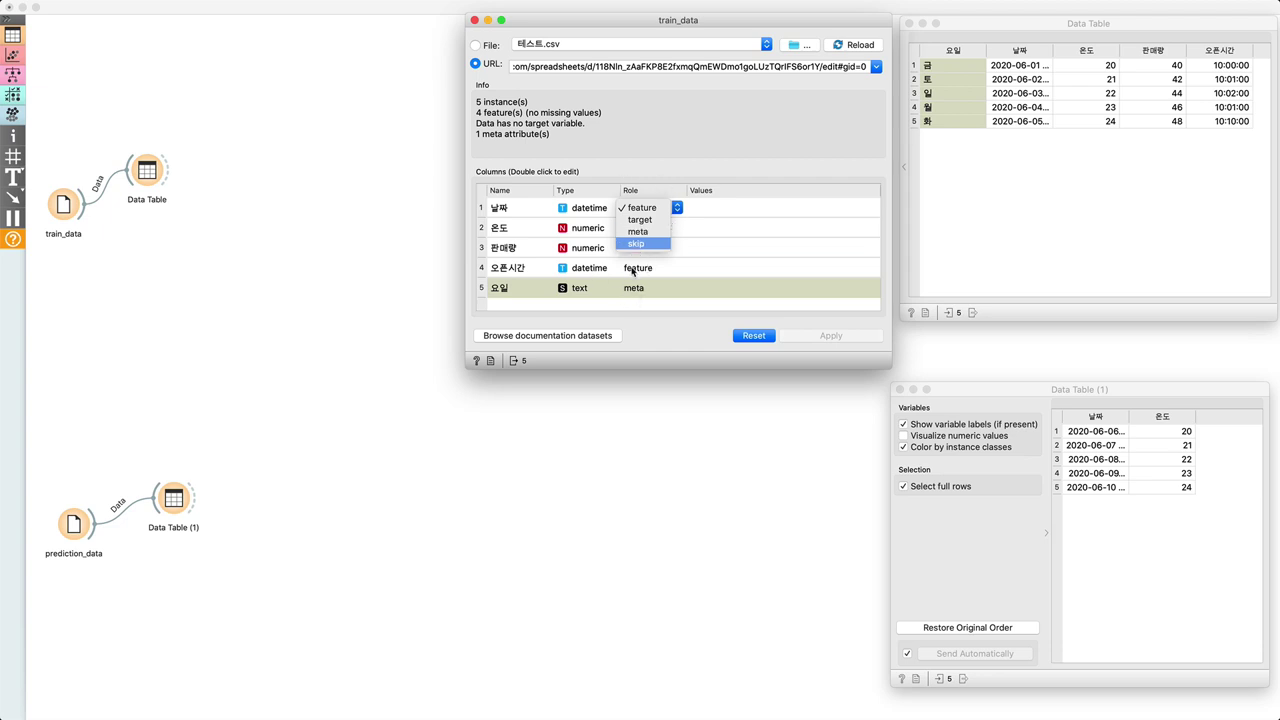
left_click(636, 294)
double_click(648, 296)
left_click(648, 296)
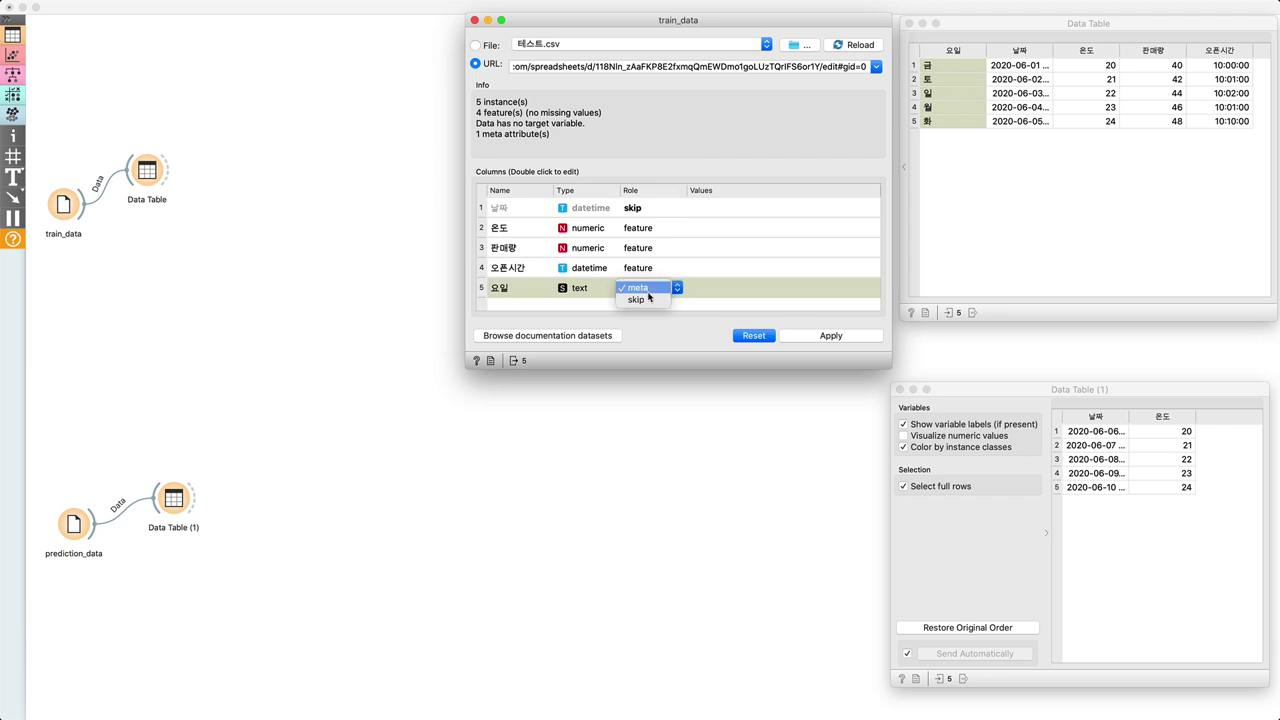
left_click(663, 212)
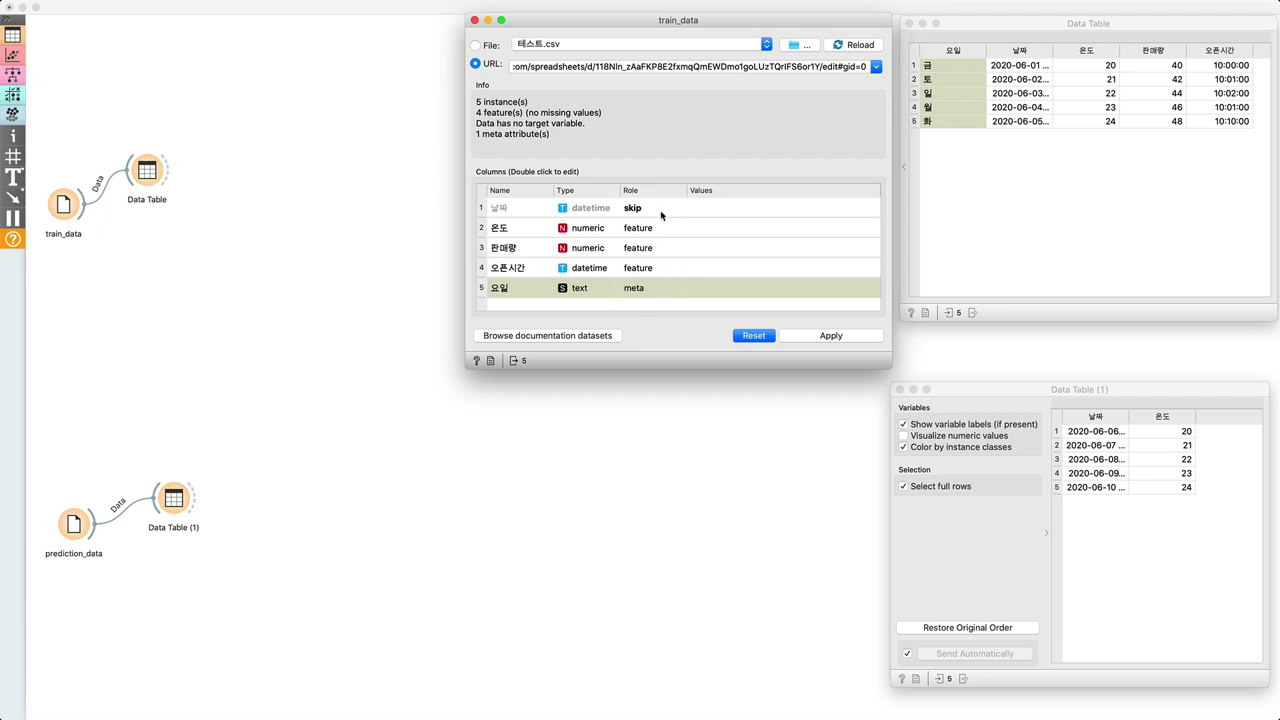
Set the role of 날짜 to meta and 요일 to skip in train_data, and apply the changes.
double_click(658, 208)
left_click(660, 207)
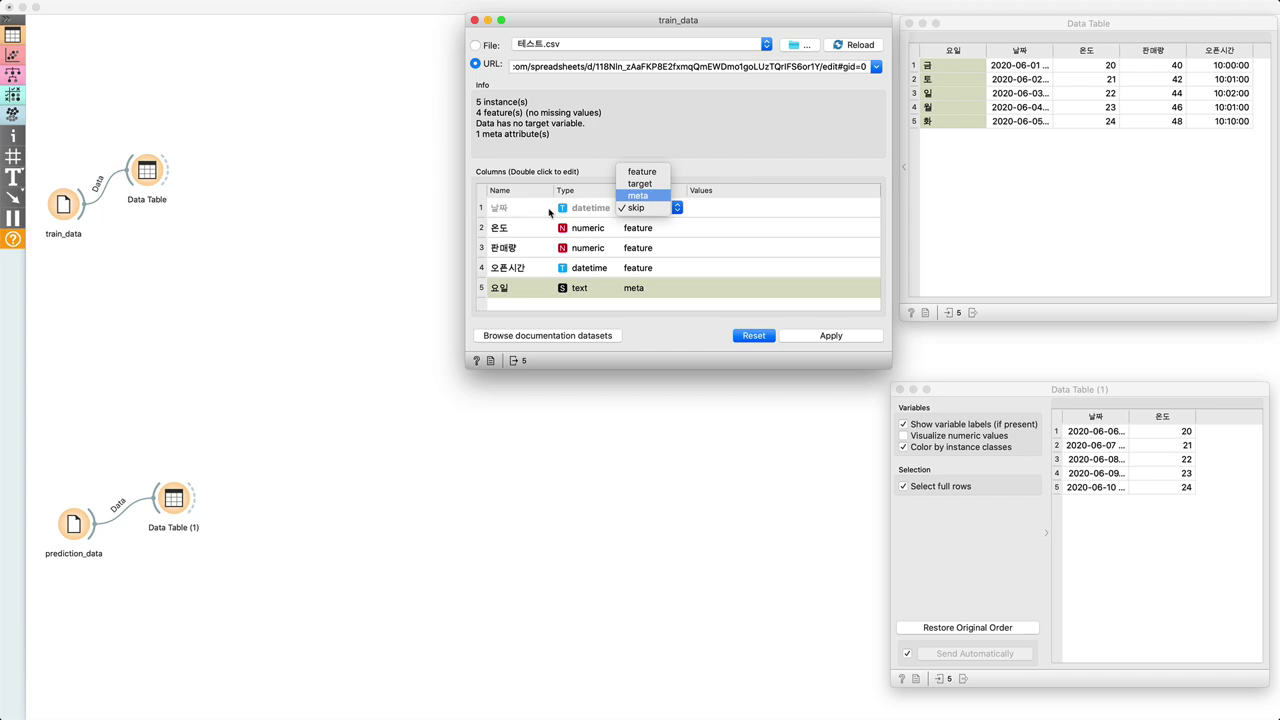
left_click(643, 196)
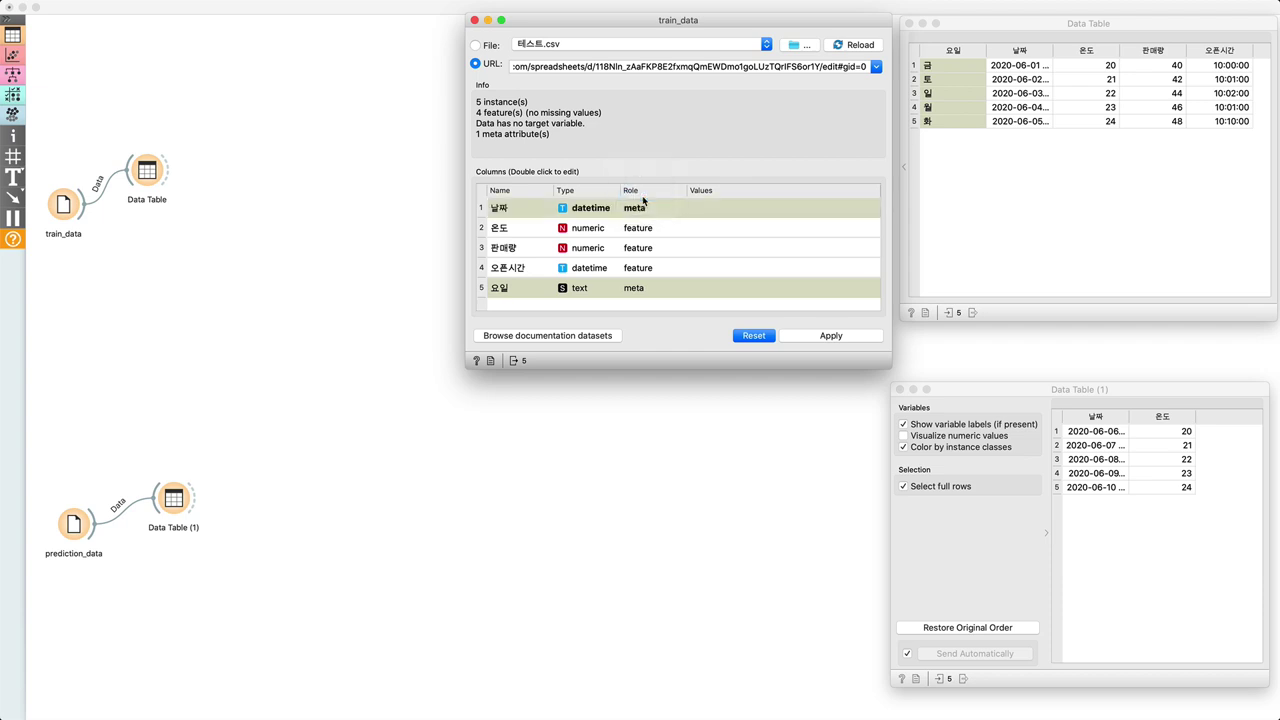
double_click(634, 290)
left_click(634, 290)
left_click(645, 301)
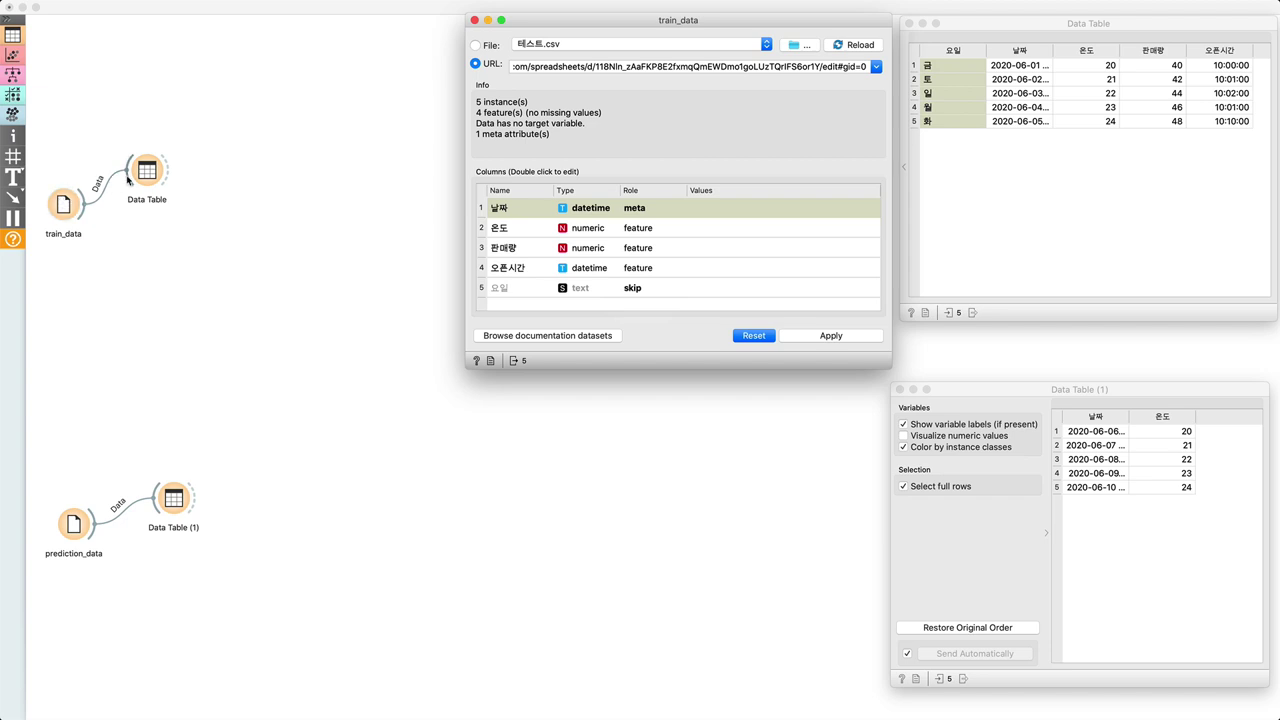
left_click(840, 337)
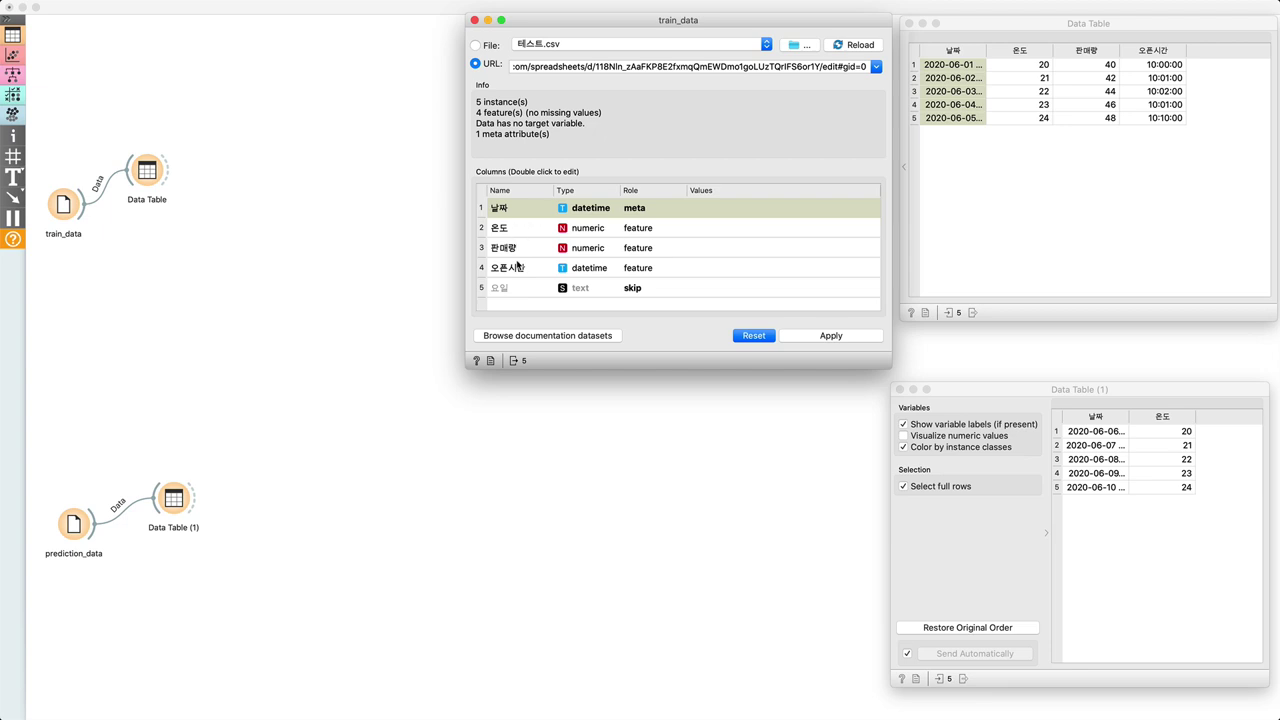
Set the 오픈시간 column's role to skip in train_data and apply the change.
double_click(632, 270)
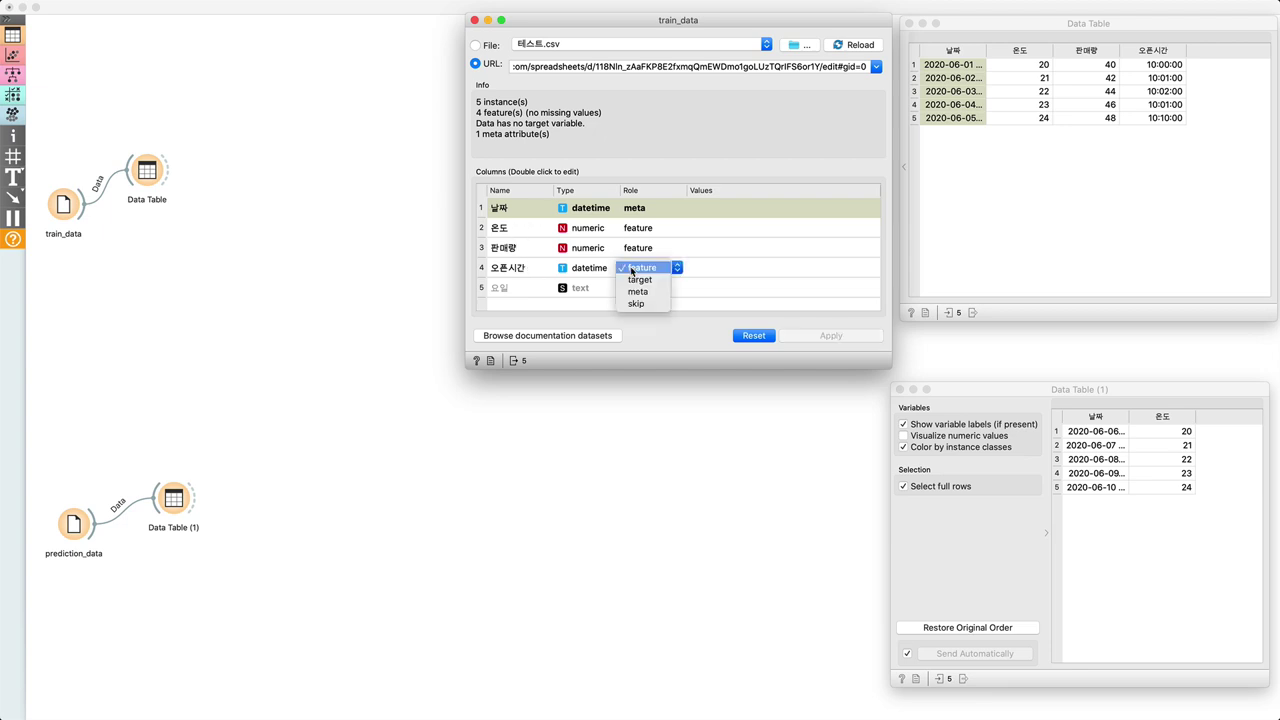
left_click(638, 304)
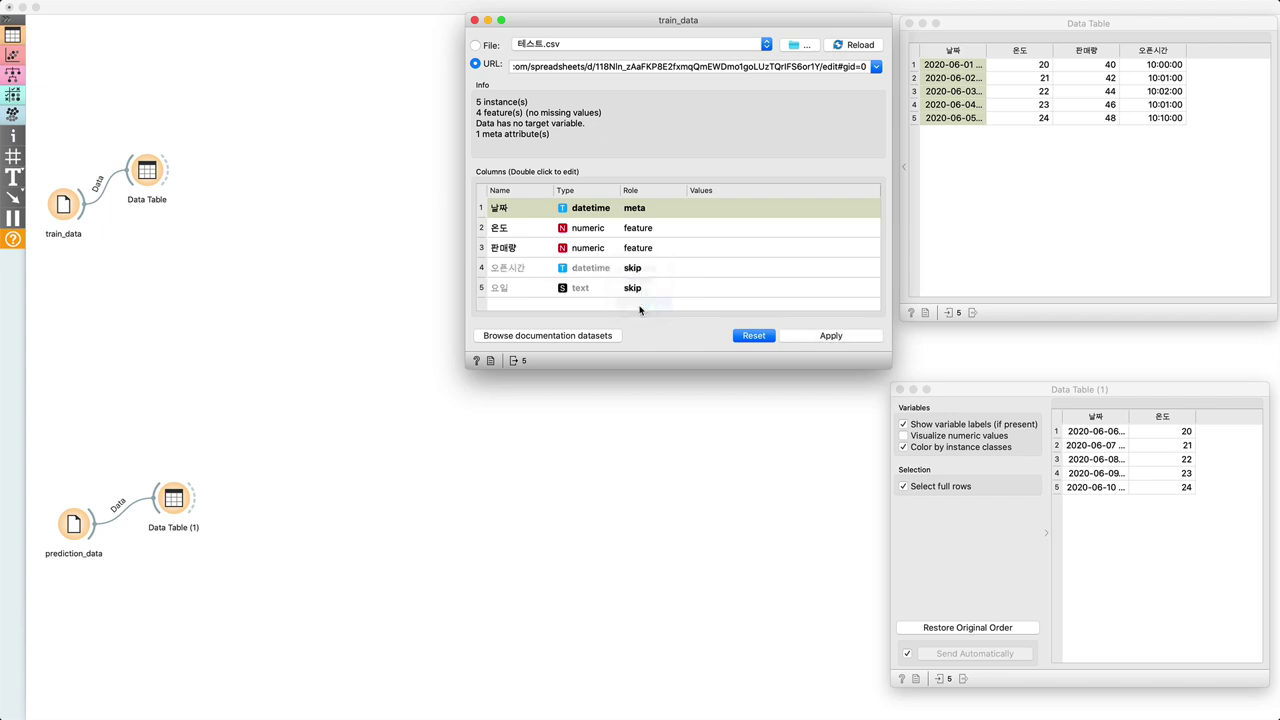
left_click(829, 336)
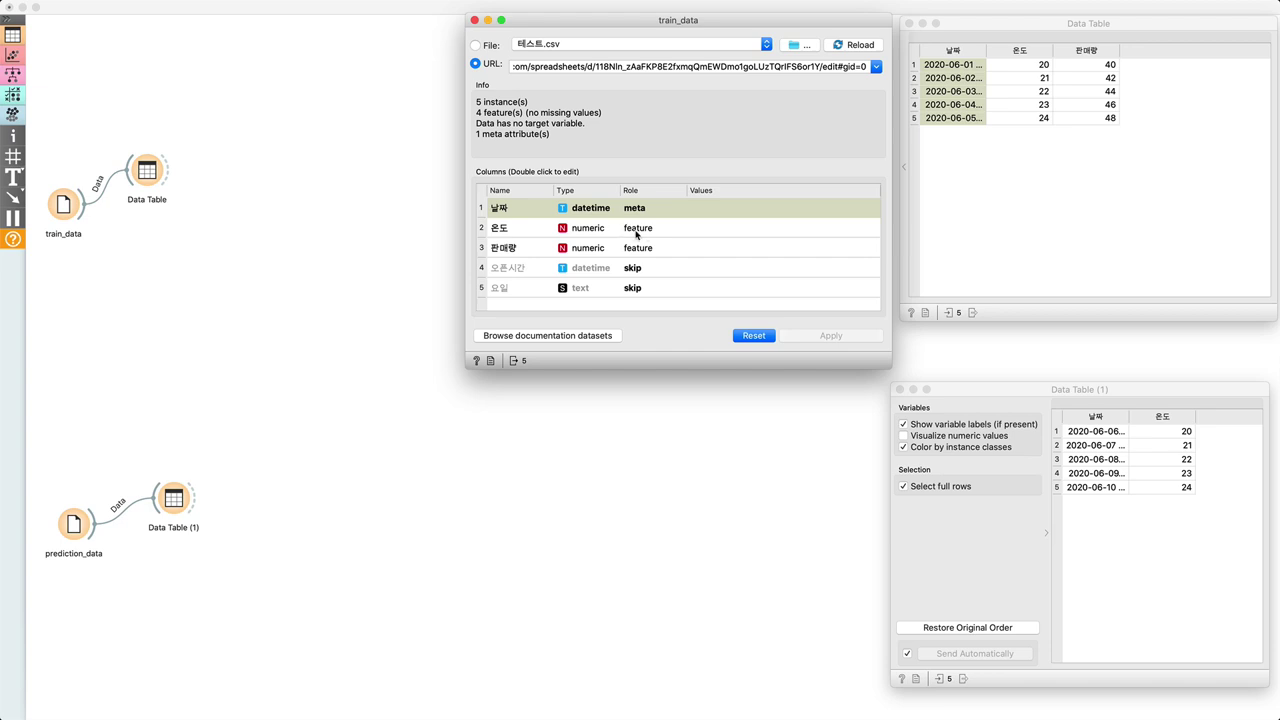
Try the target role on the 온도 column in train_data.
double_click(643, 230)
left_click(645, 230)
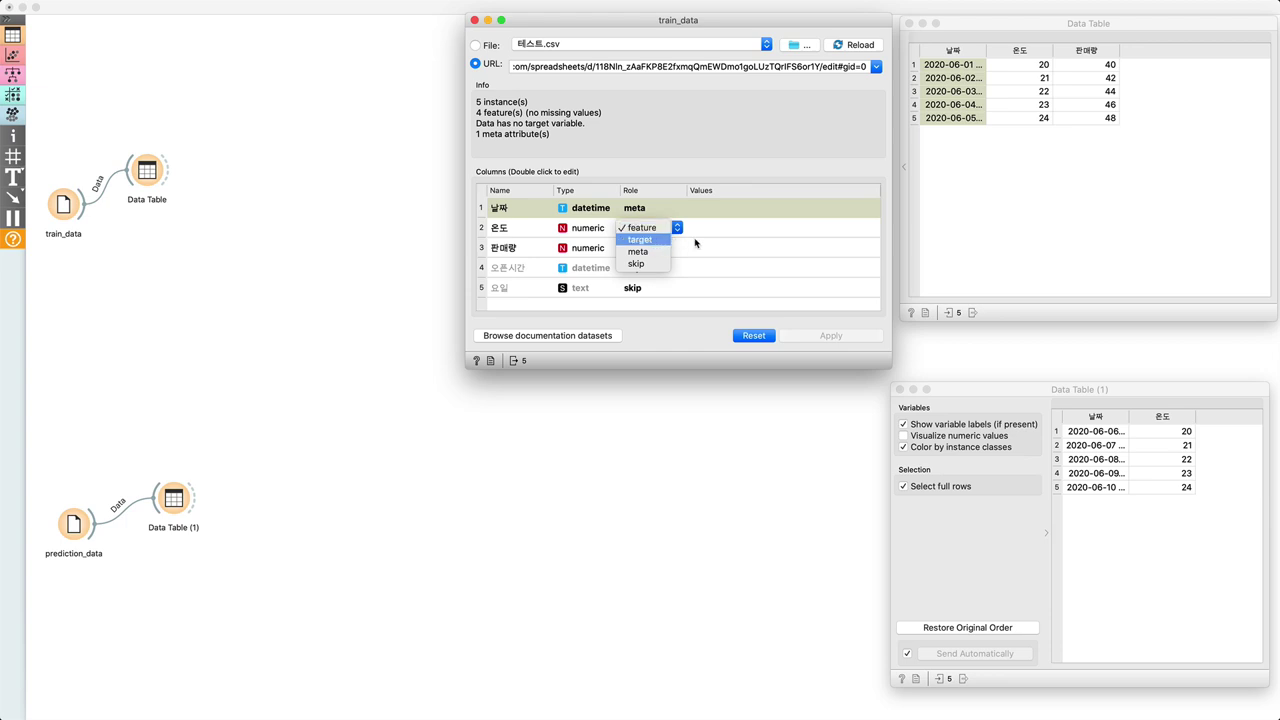
left_click(662, 241)
Set the 판매량 column's role to target in train_data.
left_click(644, 252)
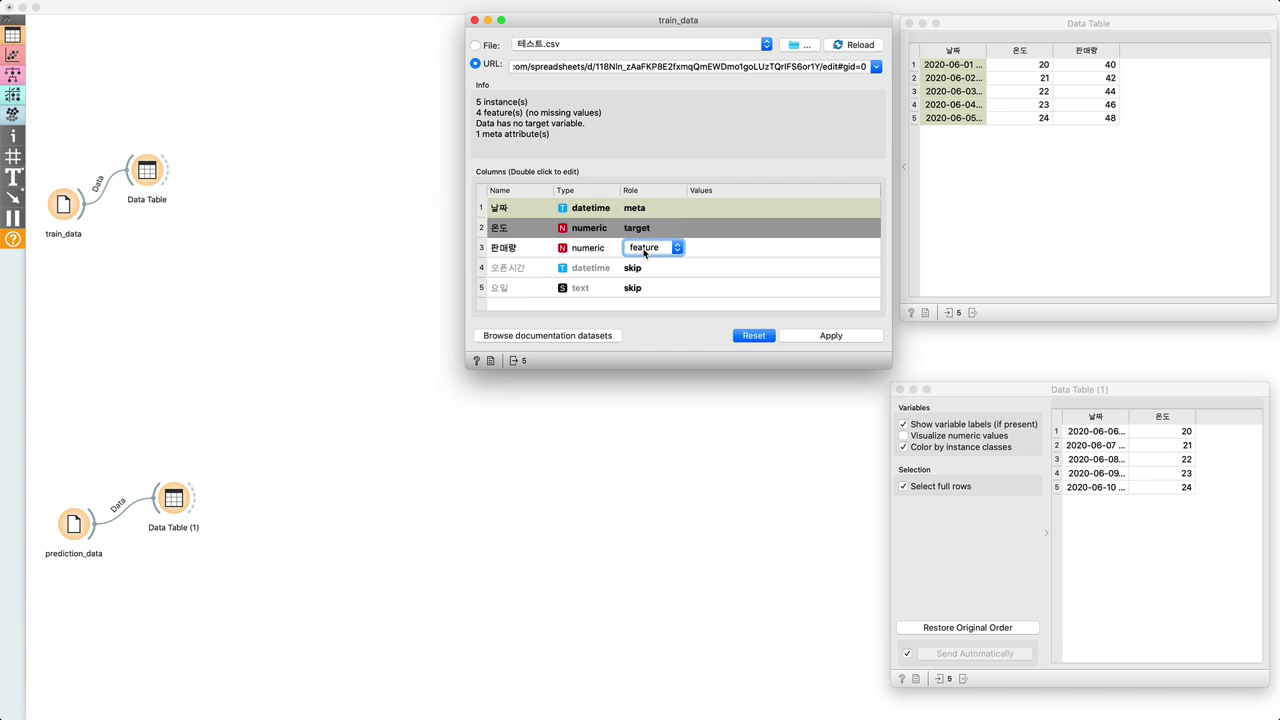
left_click(645, 253)
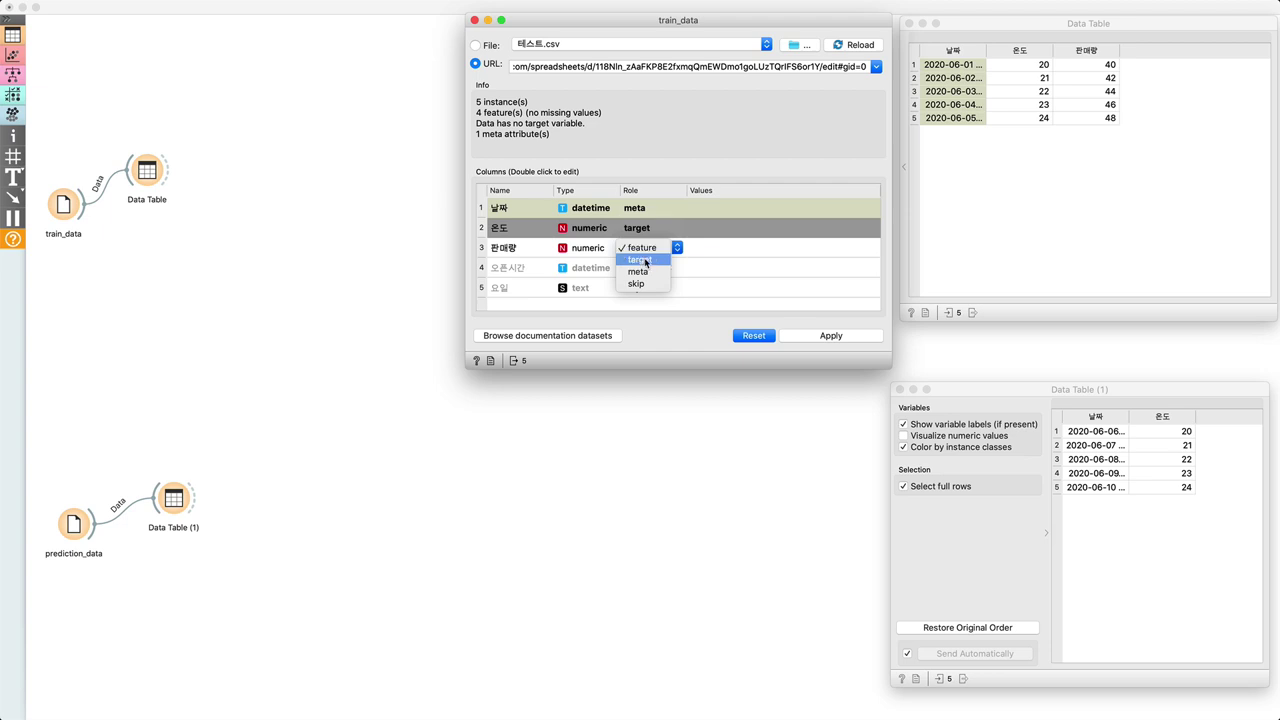
left_click(645, 263)
left_click(644, 253)
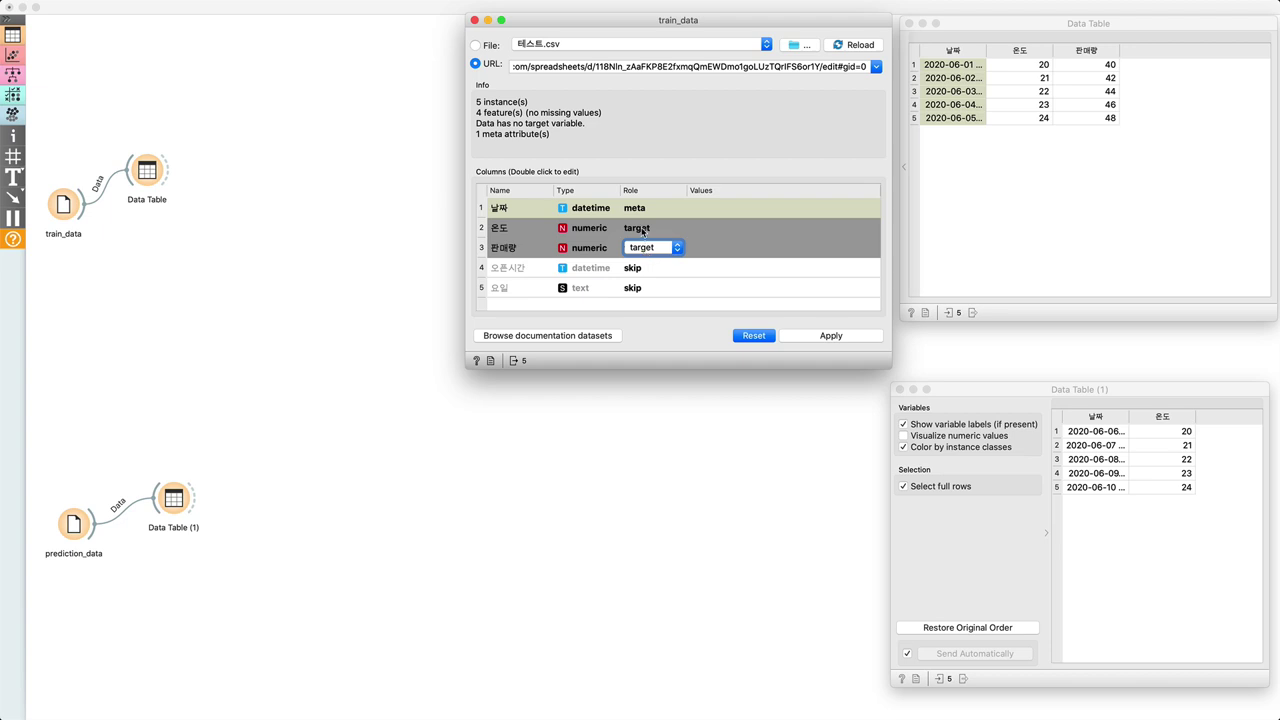
Set the 온도 column's role back to feature, apply the column roles and inspect the training data table.
left_click(643, 229)
left_click(642, 229)
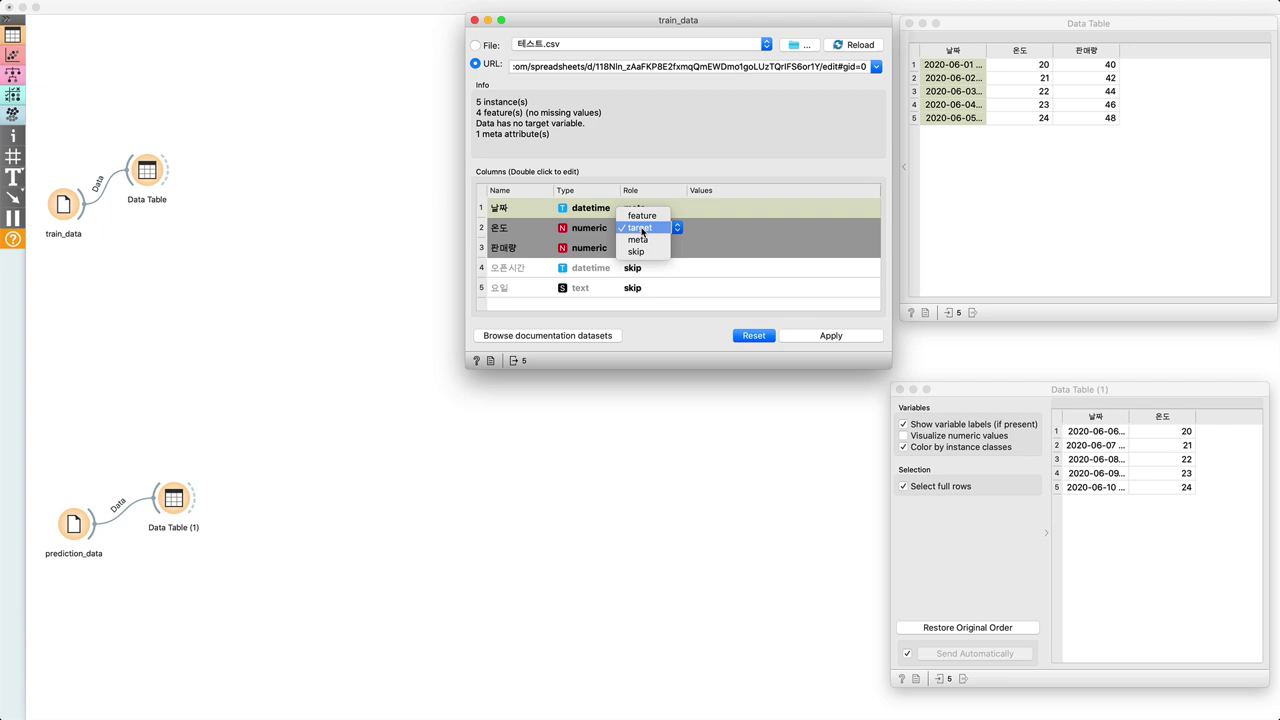
left_click(642, 215)
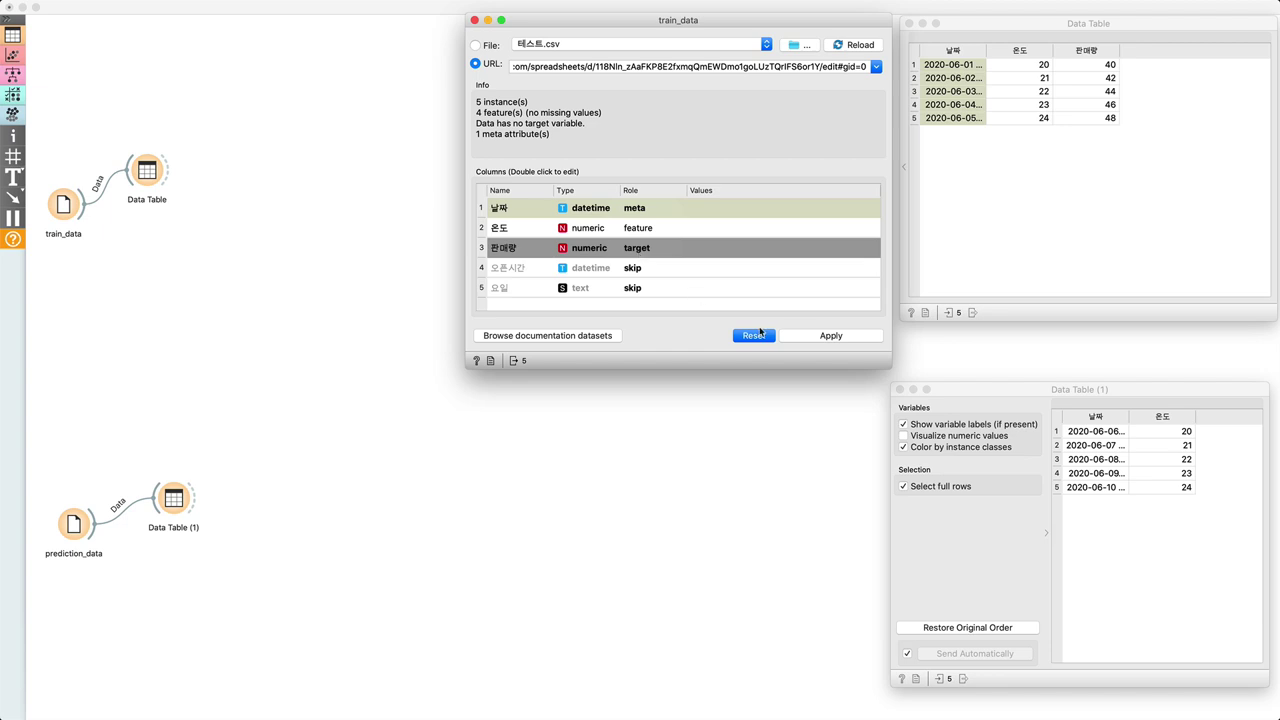
left_click(811, 338)
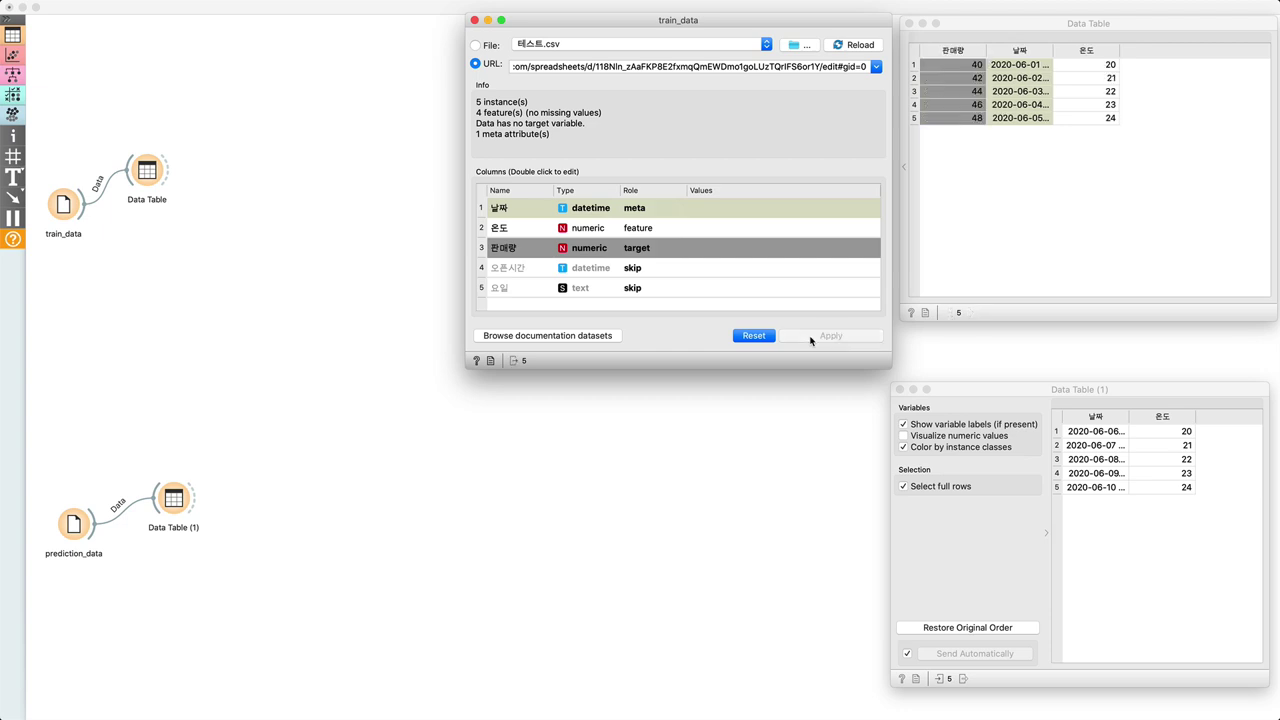
left_click(1046, 120)
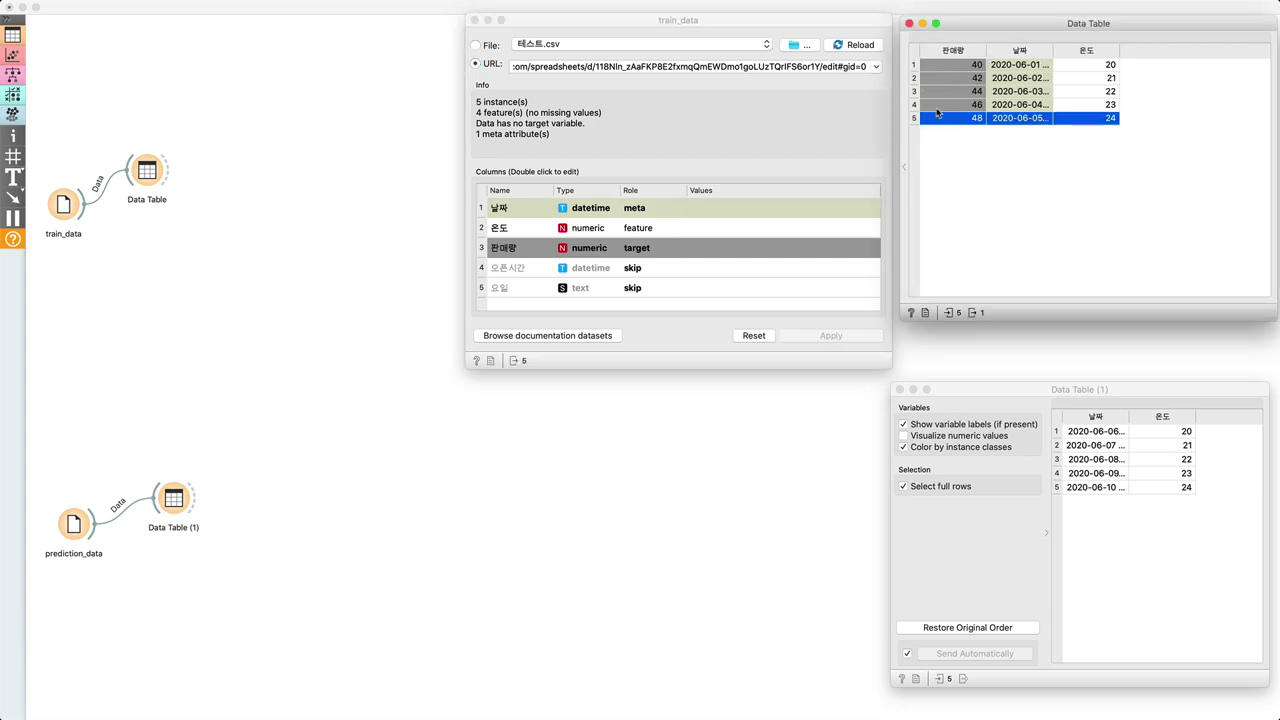